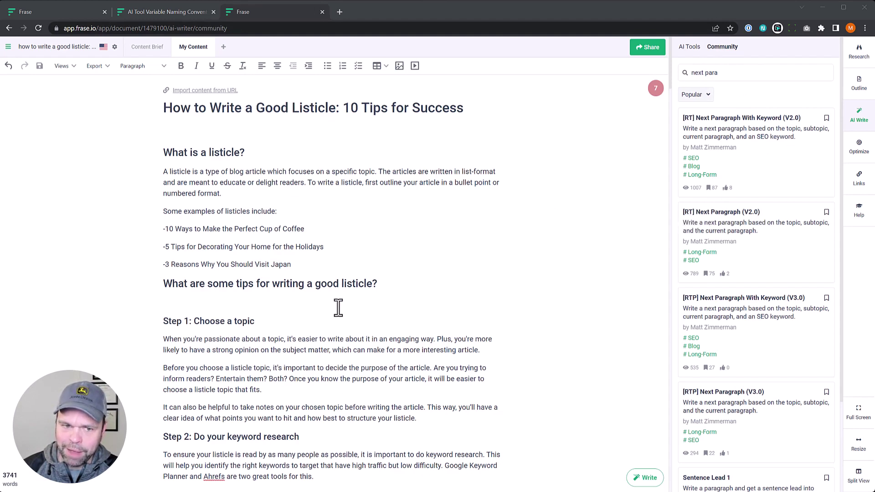
pyautogui.scroll(-4, 338, 308)
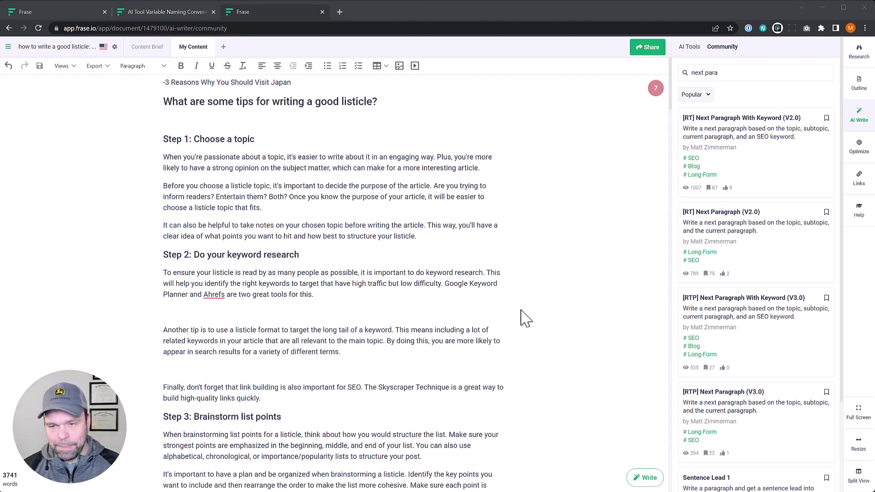
# - Scroll to Step 2 and place the cursor in the long-tail keyword paragraph
pyautogui.scroll(-2, 654, 207)
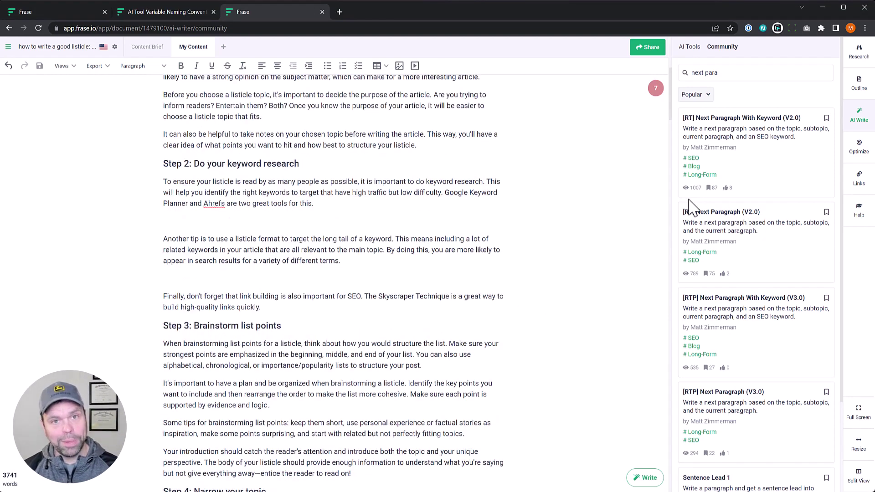
pyautogui.scroll(6, 500, 228)
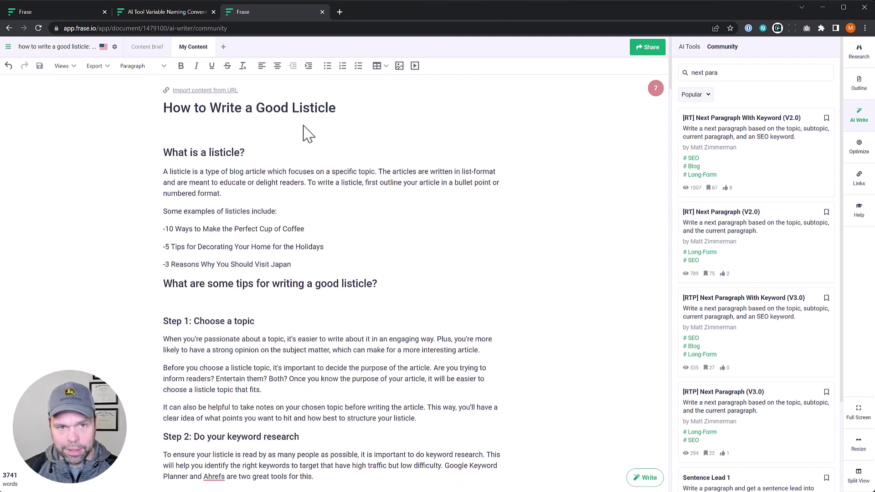
pyautogui.scroll(-4, 319, 205)
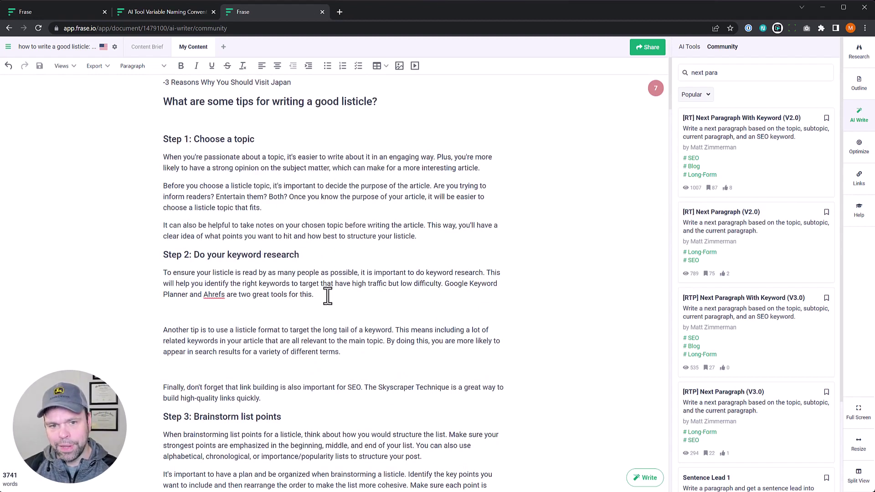
pyautogui.moveTo(328, 296); pyautogui.dragTo(164, 272)
pyautogui.click(273, 330)
pyautogui.scroll(-2, 309, 305)
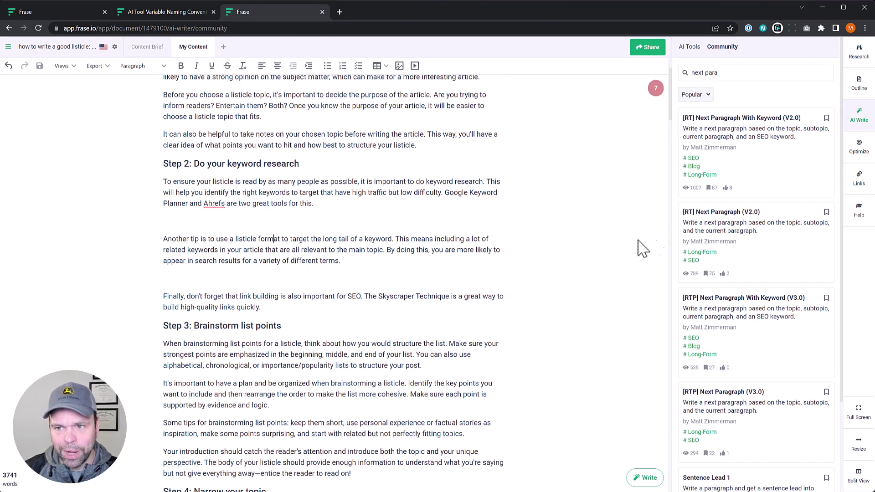
# - Load the [RT] Next Paragraph (V2.0) tool with the Step 2 long-tail keyword paragraph
pyautogui.click(188, 279)
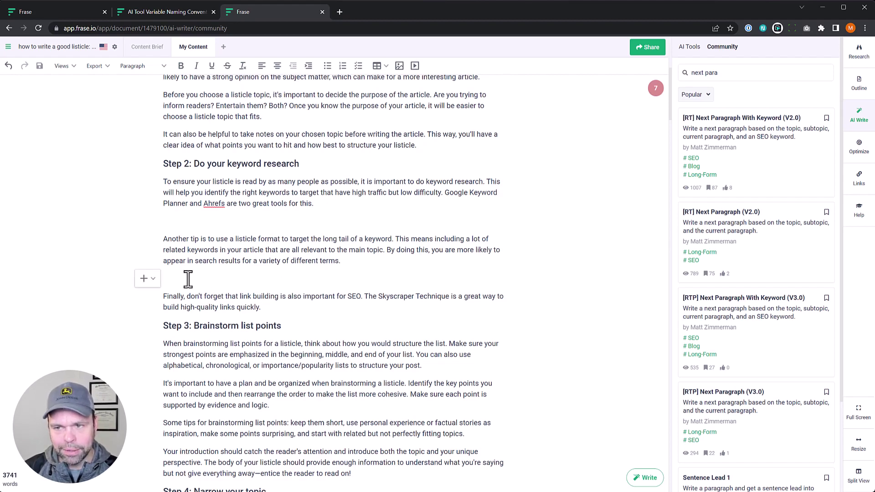
pyautogui.click(736, 219)
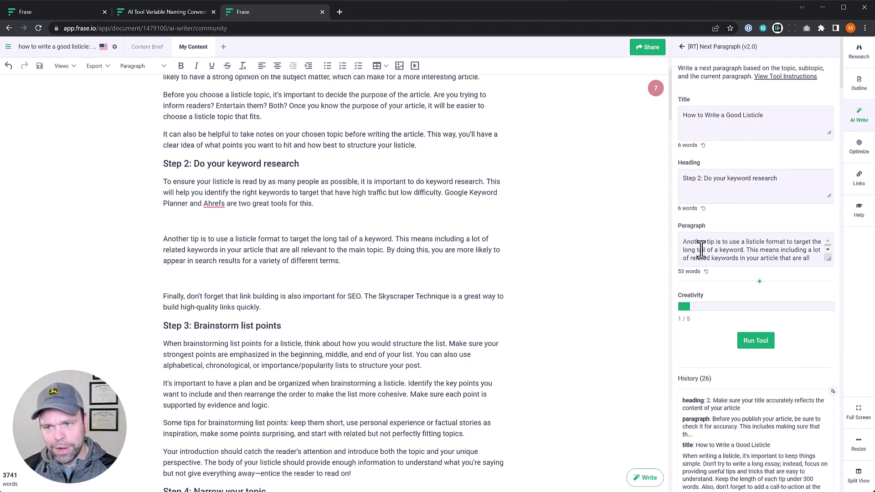
pyautogui.click(213, 223)
pyautogui.click(206, 279)
pyautogui.click(222, 223)
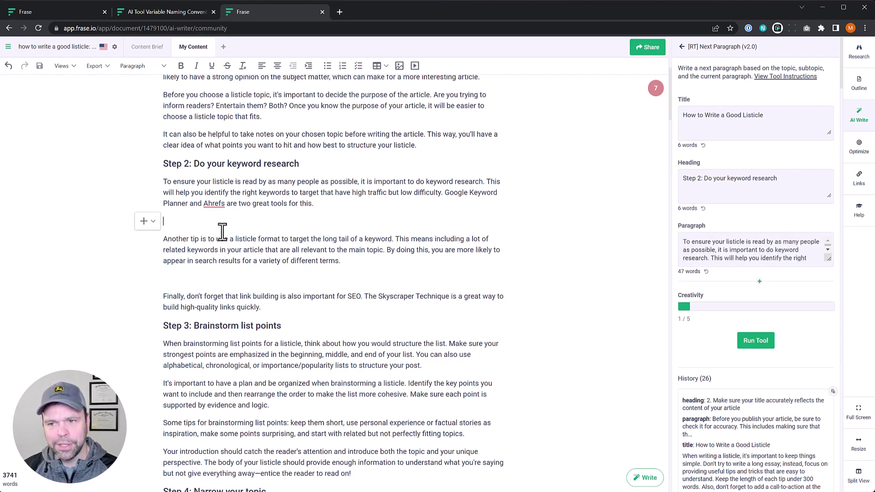
pyautogui.click(212, 279)
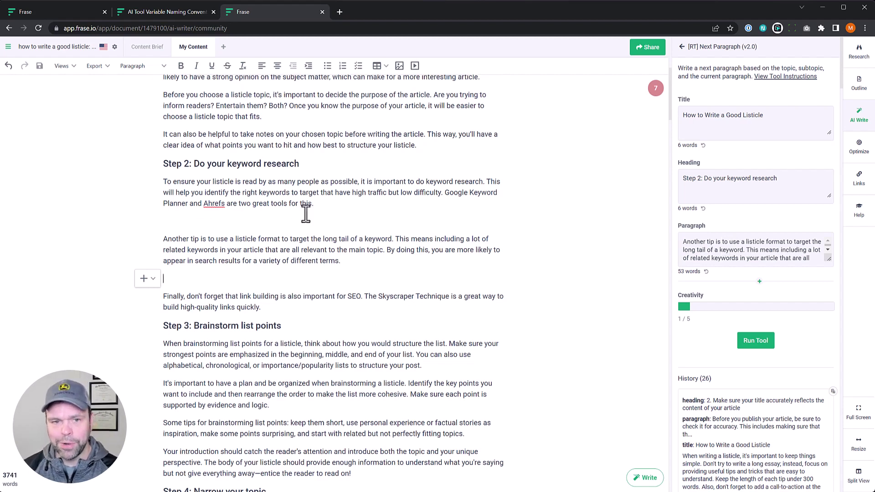
# - Run the tool and insert the 63-word paragraph on keeping listicles concise into Step 2
pyautogui.click(758, 345)
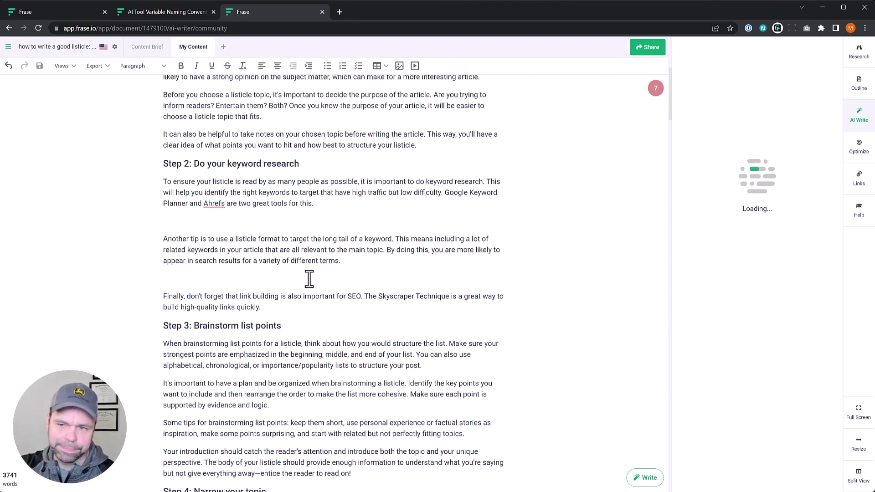
pyautogui.click(684, 224)
pyautogui.scroll(2, 219, 219)
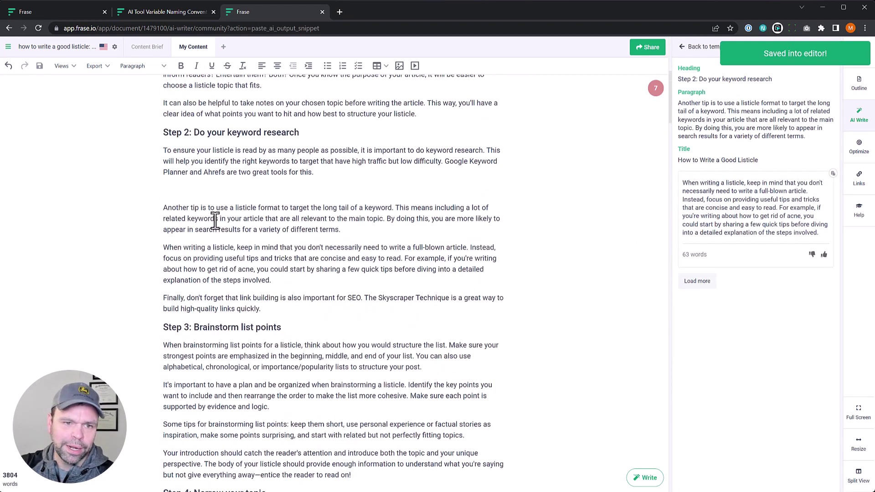
pyautogui.scroll(1, 305, 315)
pyautogui.scroll(-5, 309, 322)
pyautogui.scroll(-12, 309, 322)
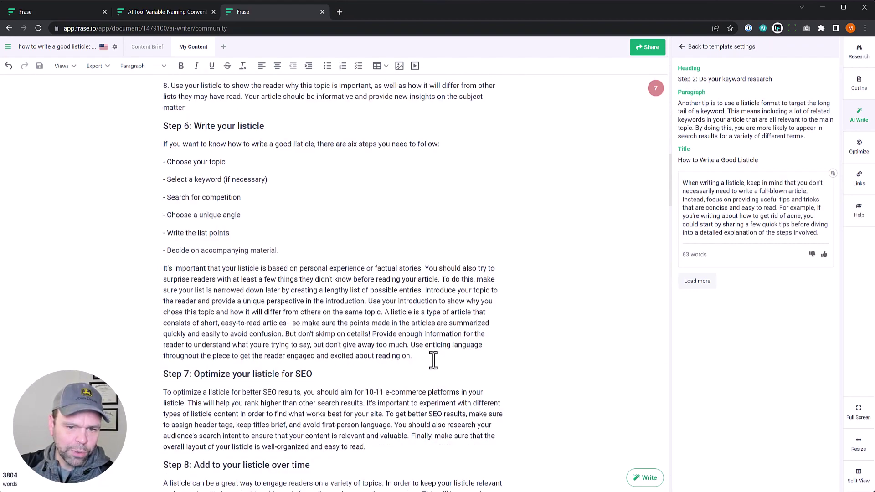
# - Append a proofreading paragraph to Step 6 using ++next and the Next Paragraph (v2.0) template
pyautogui.press('Return')
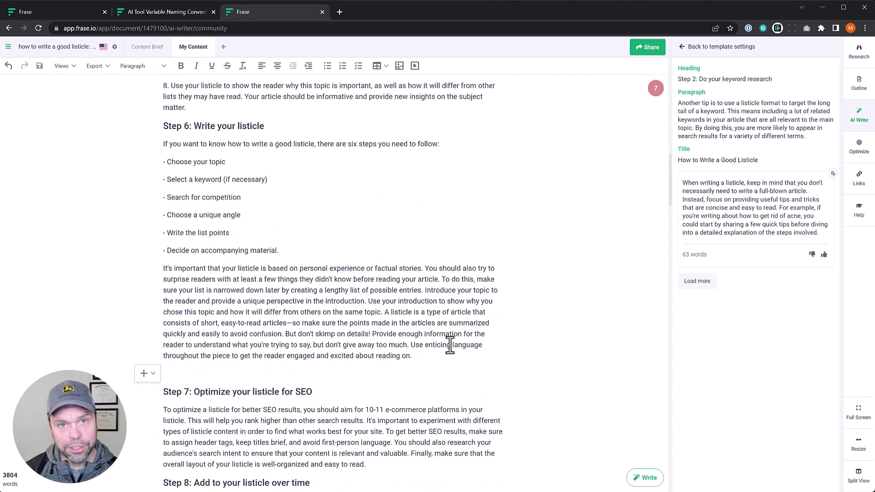
pyautogui.write('++')
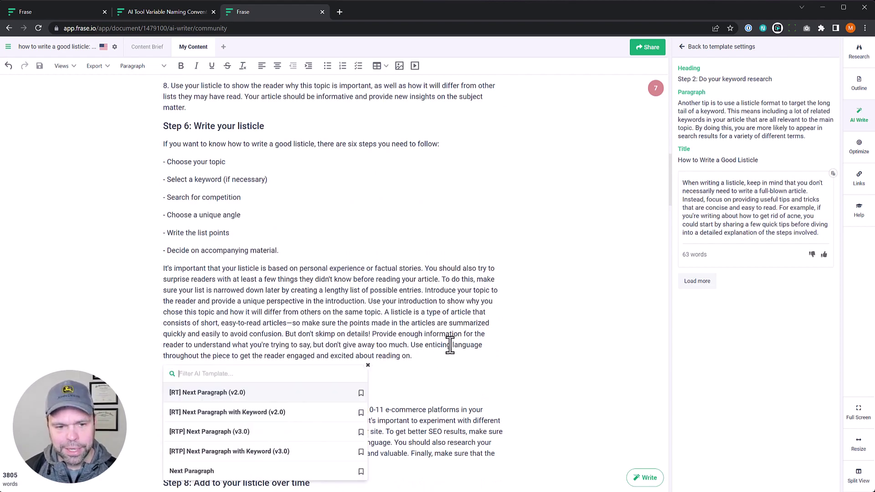
pyautogui.write('next')
pyautogui.press('Return')
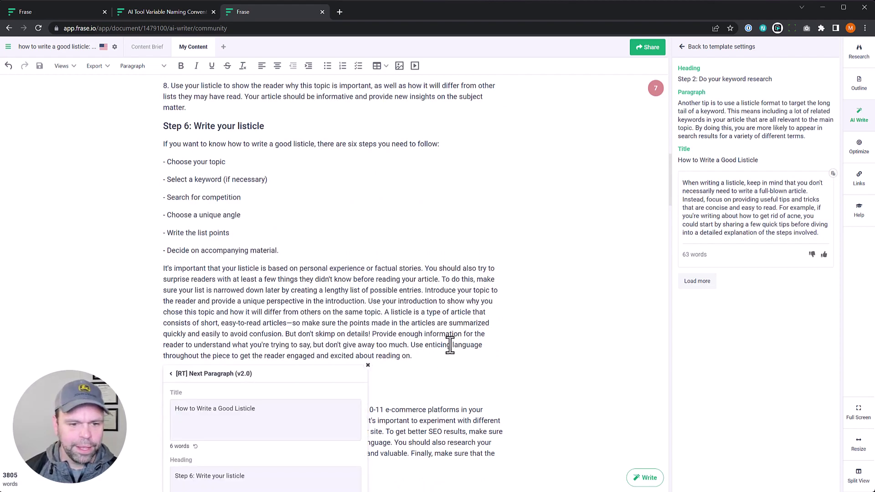
pyautogui.scroll(-4, 264, 406)
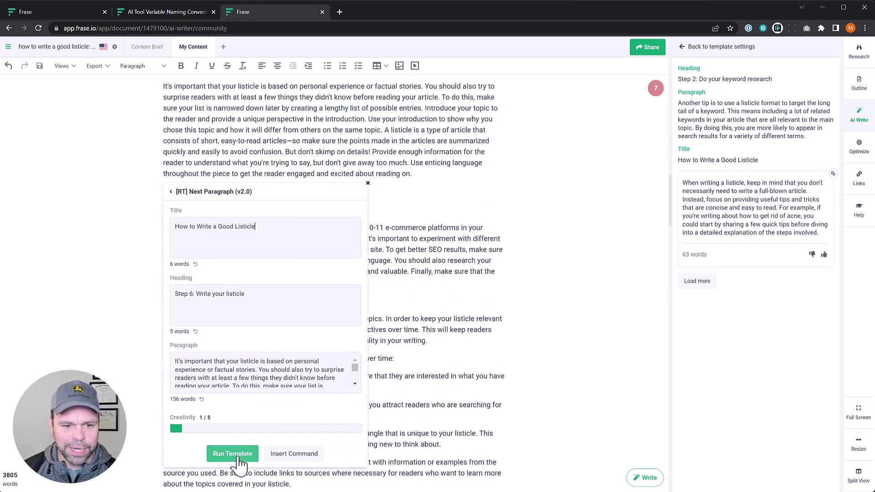
pyautogui.click(232, 454)
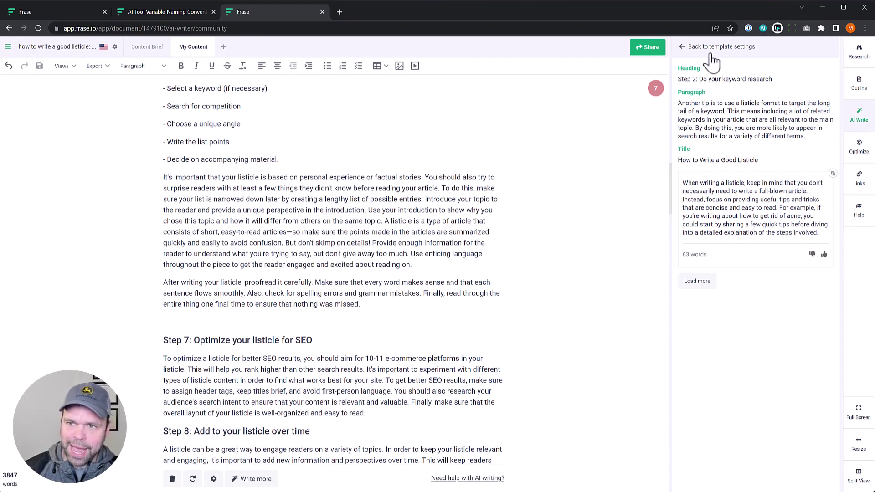
# - Bring up the Optimize topic list showing the article's 86% score
pyautogui.click(683, 47)
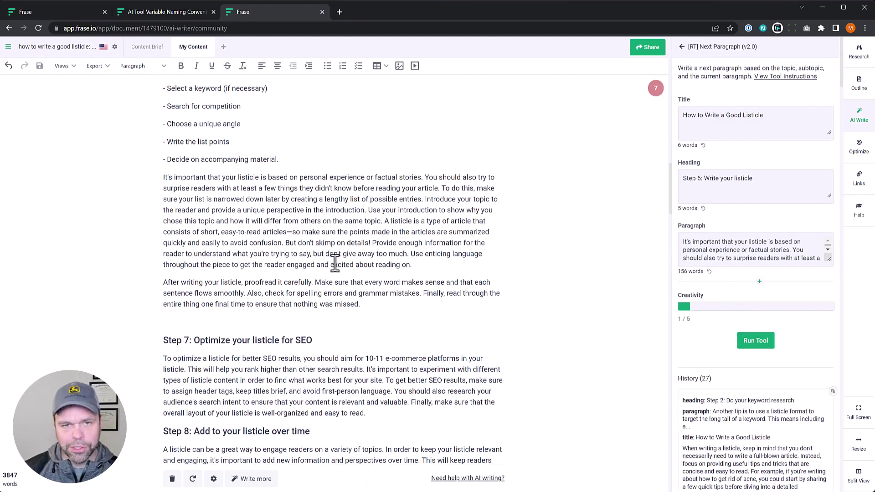
pyautogui.click(860, 155)
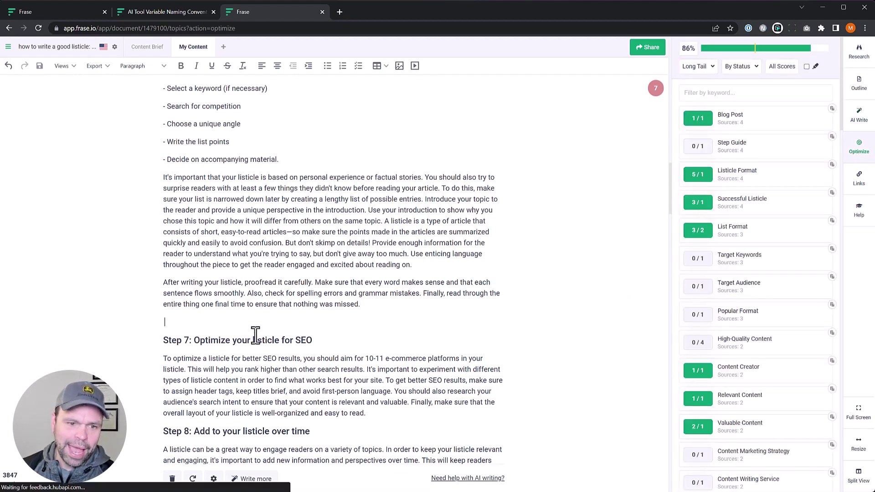
pyautogui.scroll(-2, 342, 365)
pyautogui.scroll(-5, 340, 383)
pyautogui.scroll(-15, 339, 382)
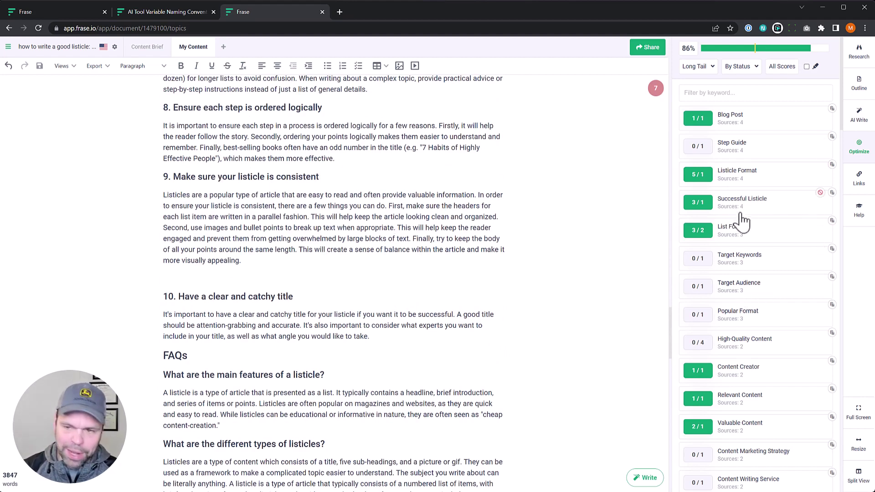
pyautogui.scroll(-3, 793, 249)
pyautogui.scroll(-5, 795, 250)
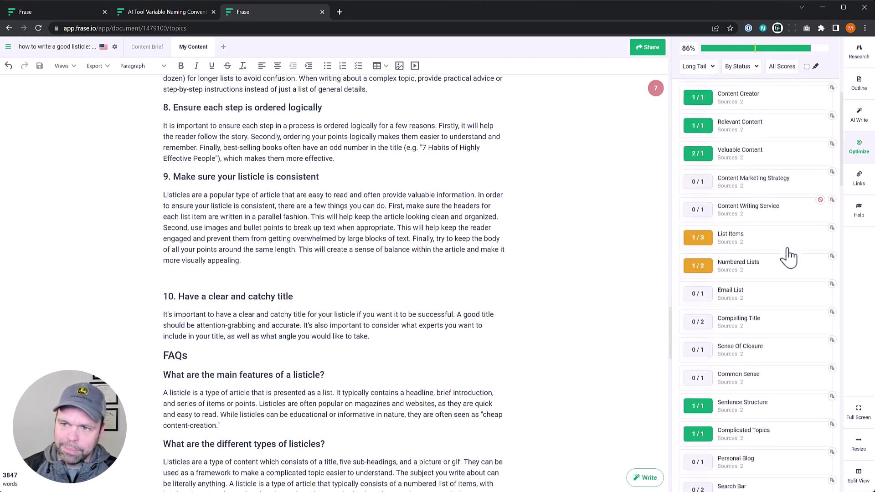
pyautogui.scroll(8, 783, 266)
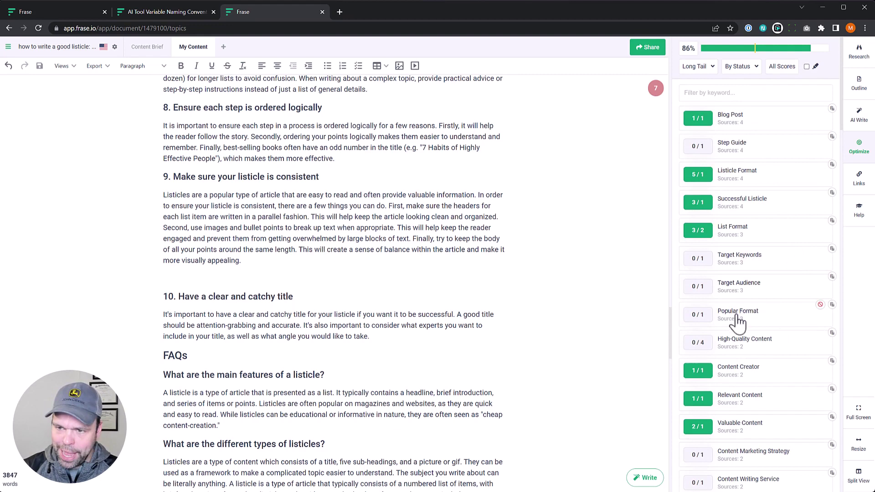
# - Check competitor mentions of the 0/1 Popular Format topic, then place the cursor before tip 10
pyautogui.click(752, 322)
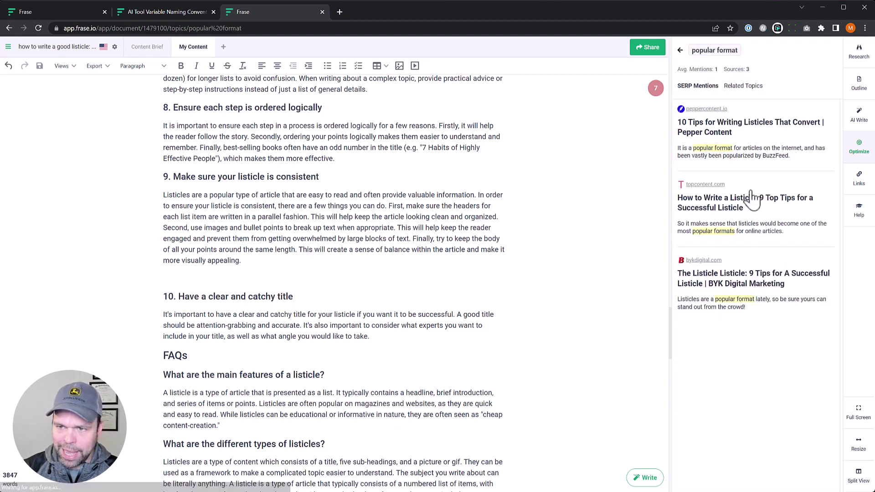
pyautogui.click(680, 50)
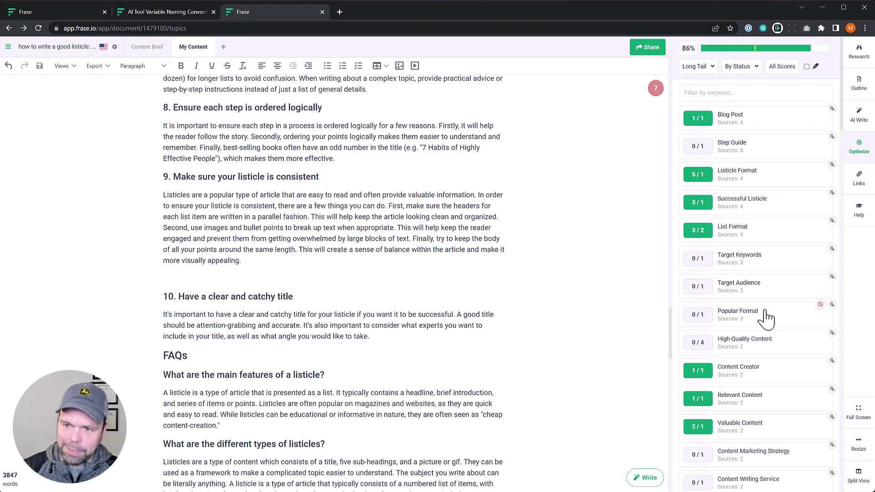
pyautogui.click(315, 270)
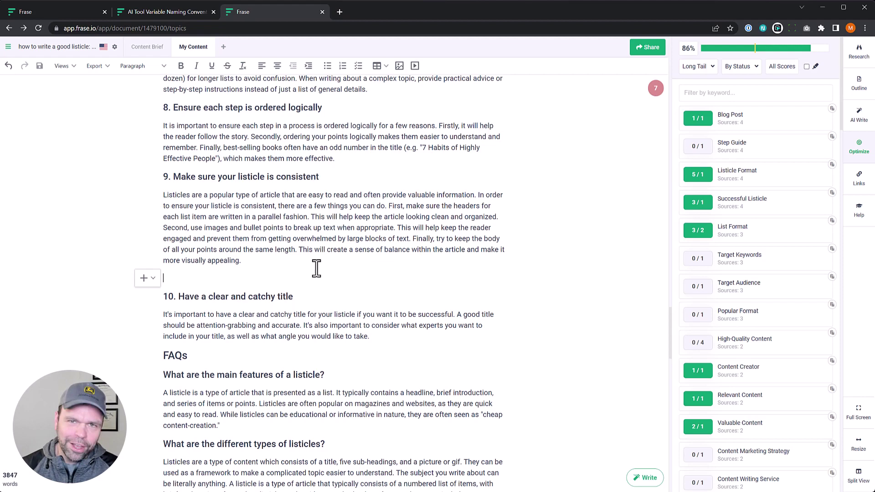
# - Generate a tip 9 paragraph with Next Paragraph with Keyword (v3.0) using keyword 'popular format'
pyautogui.write('/next para')
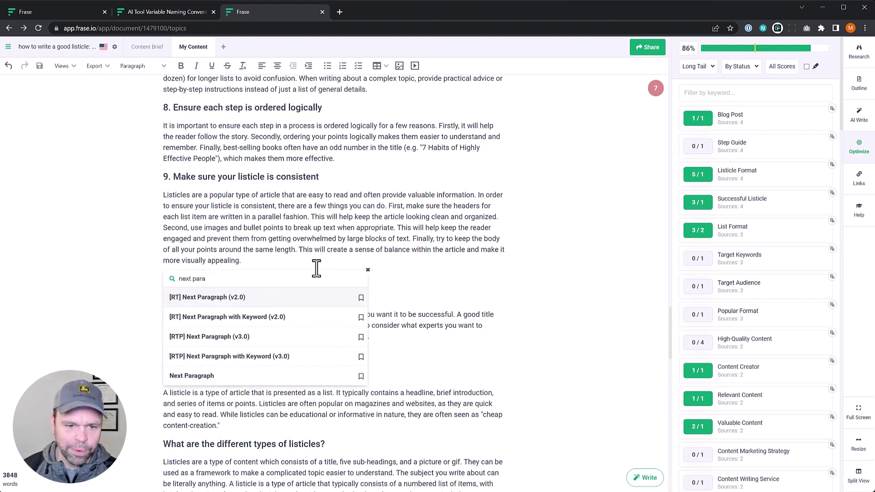
pyautogui.click(255, 357)
pyautogui.scroll(-2, 258, 369)
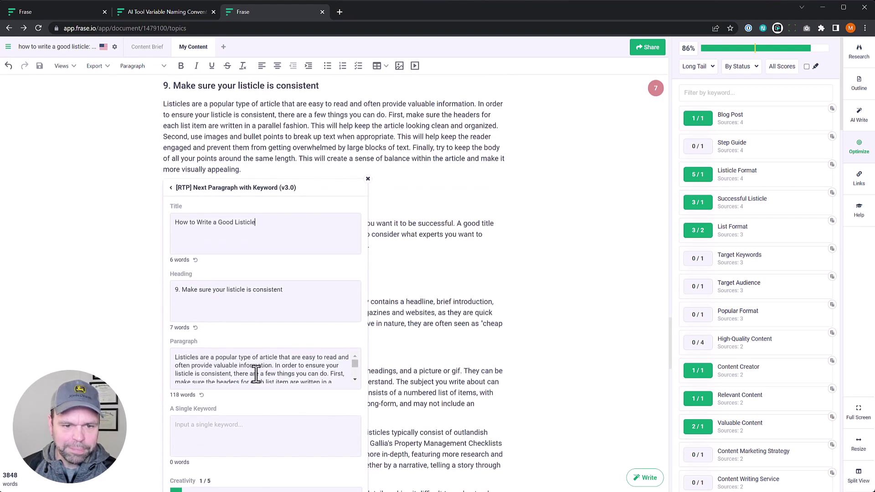
pyautogui.scroll(-3, 256, 374)
pyautogui.scroll(-2, 294, 424)
pyautogui.click(299, 340)
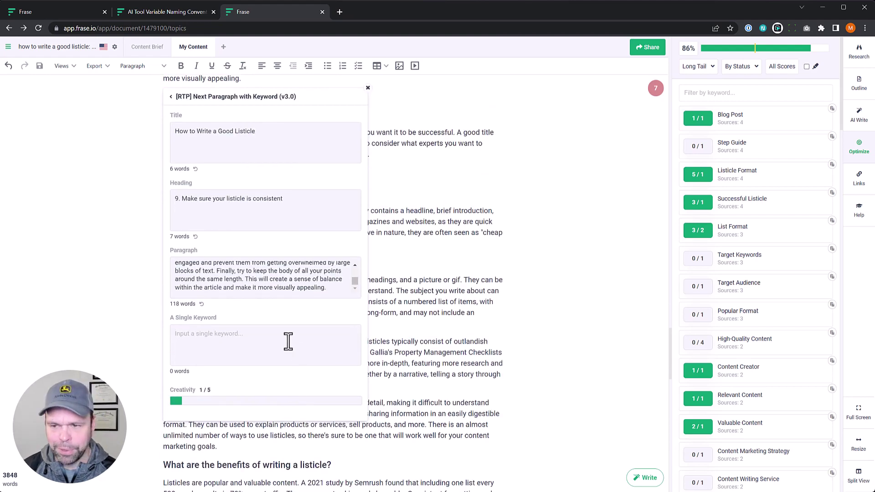
pyautogui.write('popular format')
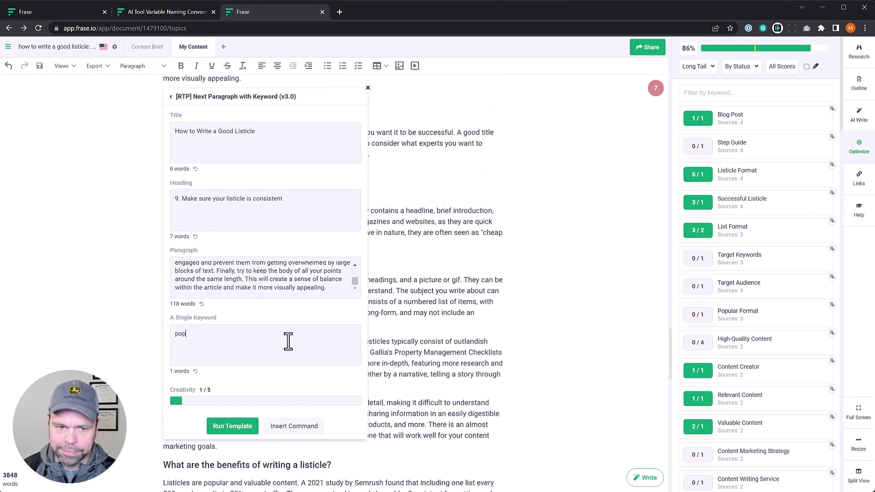
pyautogui.click(232, 426)
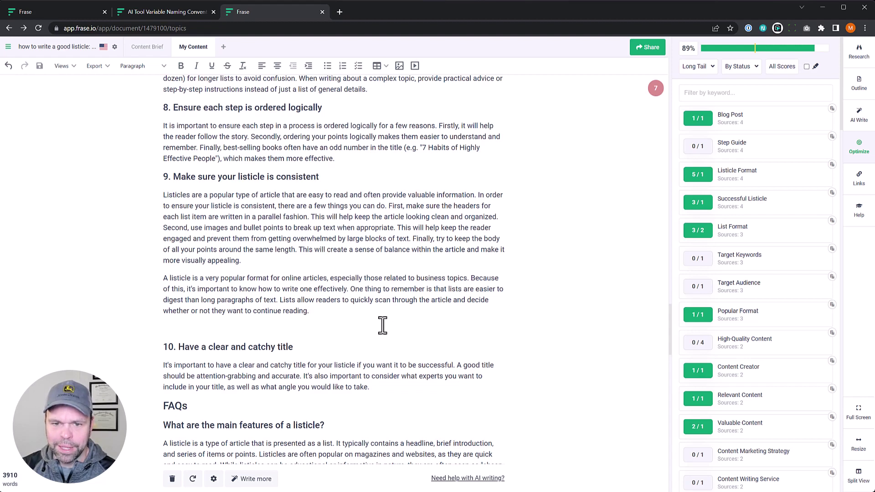
# - Delete the blank line before item 10 and restyle '10. Have a clear and catchy title' as Heading 3
pyautogui.click(276, 328)
pyautogui.press('Delete')
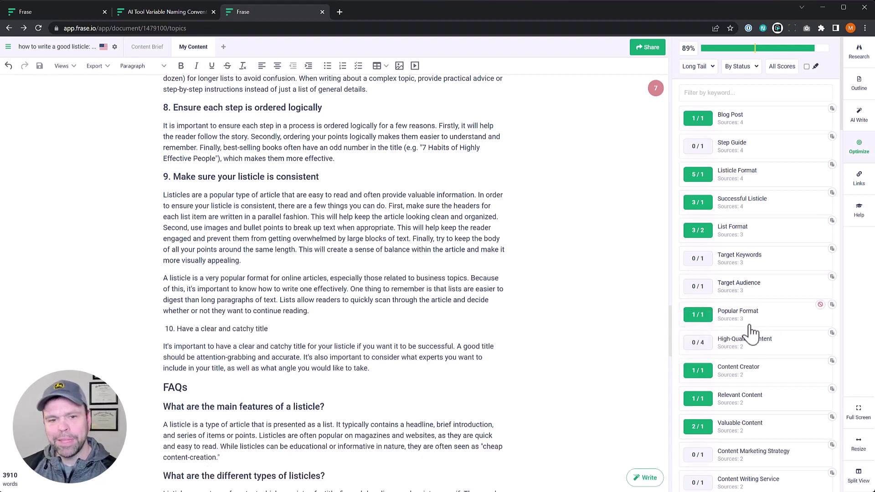
pyautogui.tripleClick(223, 329)
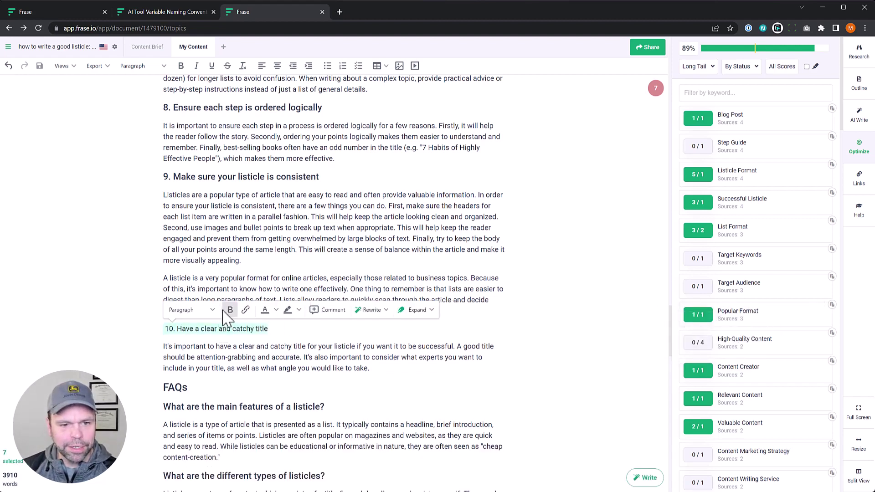
pyautogui.click(134, 66)
pyautogui.click(155, 142)
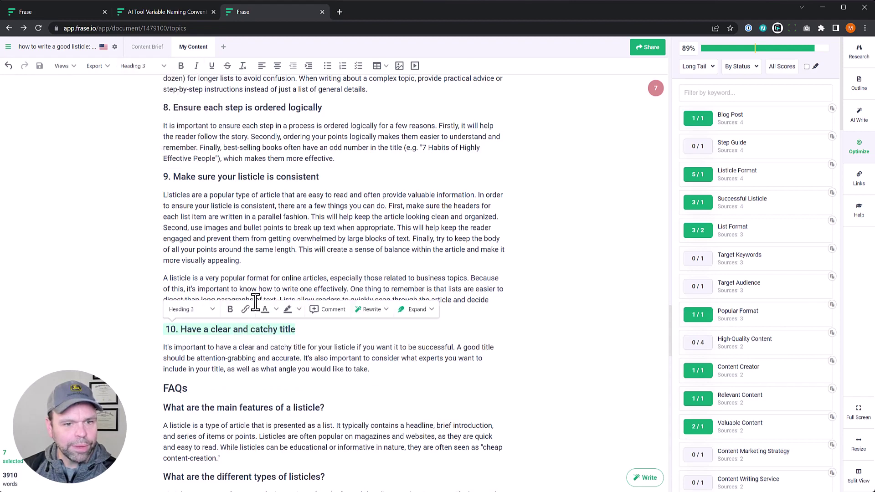
pyautogui.click(331, 347)
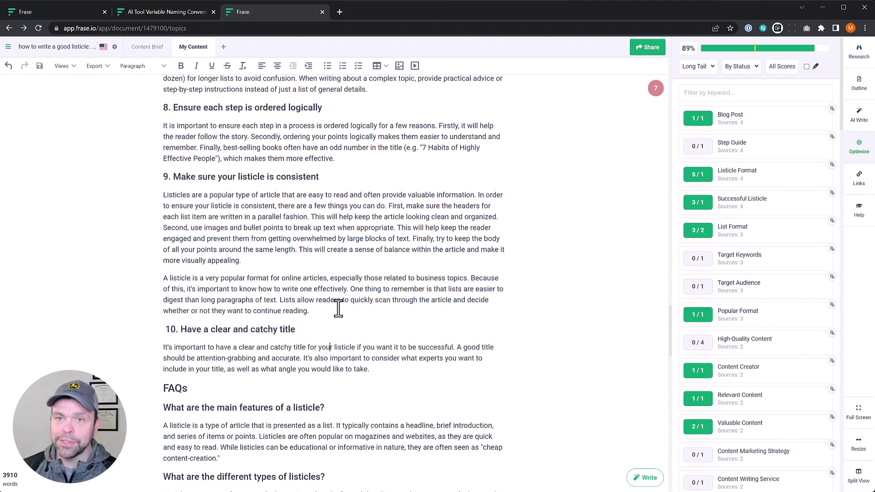
pyautogui.scroll(-10, 751, 280)
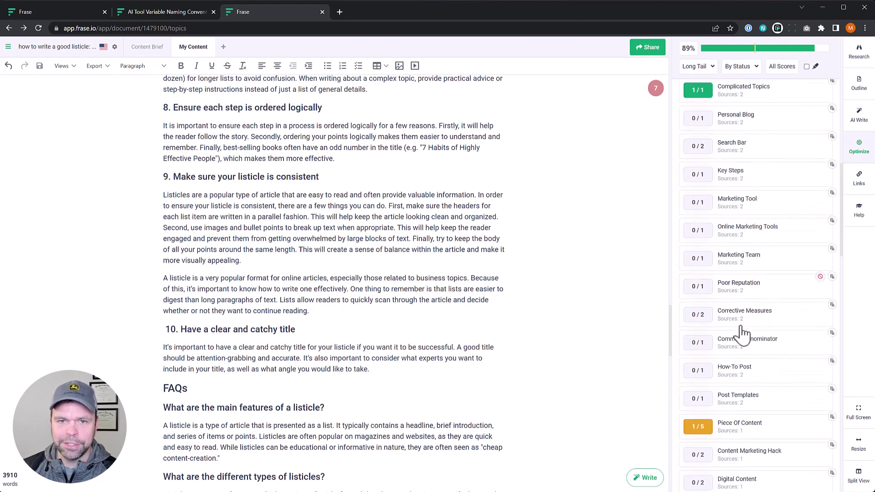
pyautogui.scroll(-10, 318, 230)
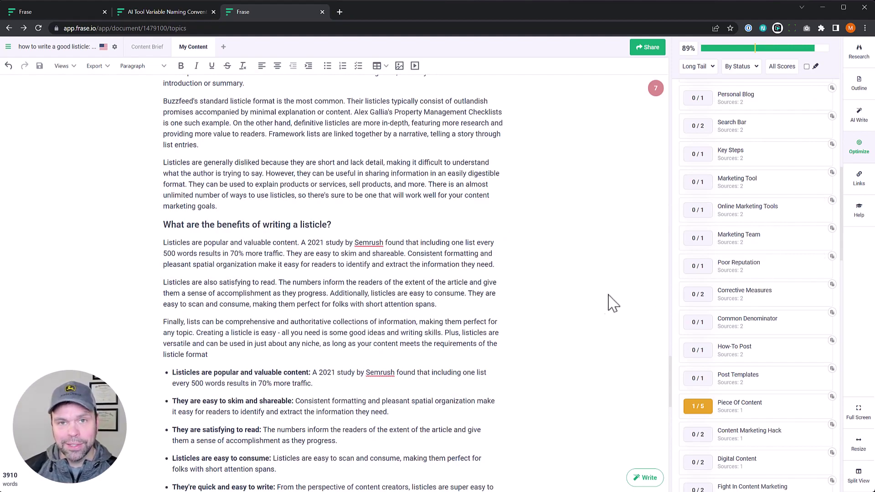
pyautogui.scroll(-10, 437, 324)
pyautogui.scroll(20, 436, 324)
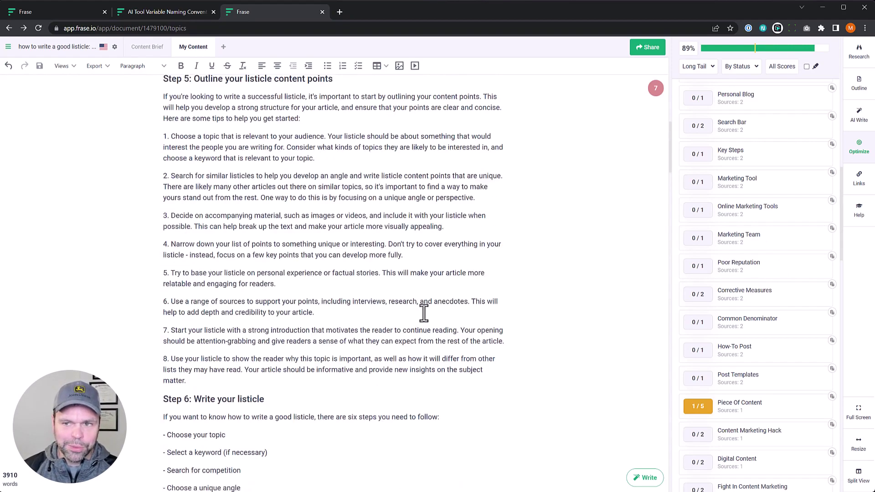
# - Generate an intro with the community [RTP] Intro Generator (V3.0) and insert it at the article top
pyautogui.click(860, 116)
pyautogui.click(725, 48)
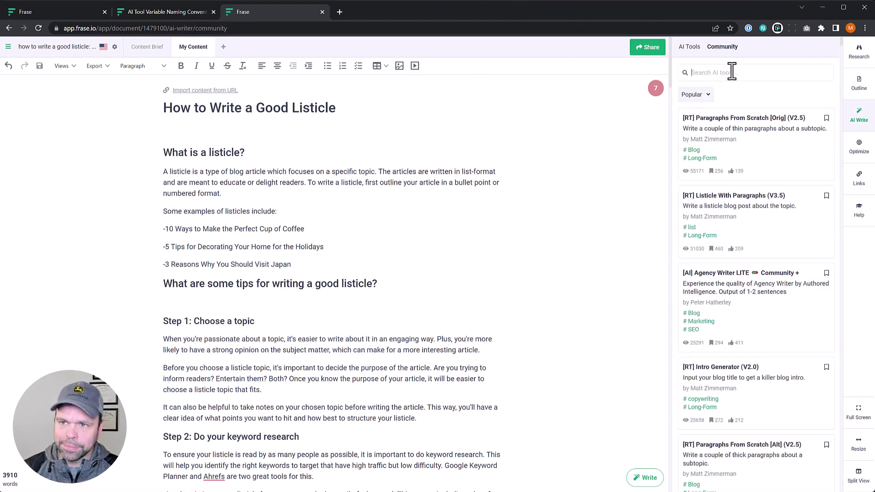
pyautogui.click(732, 73)
pyautogui.write('intro ge')
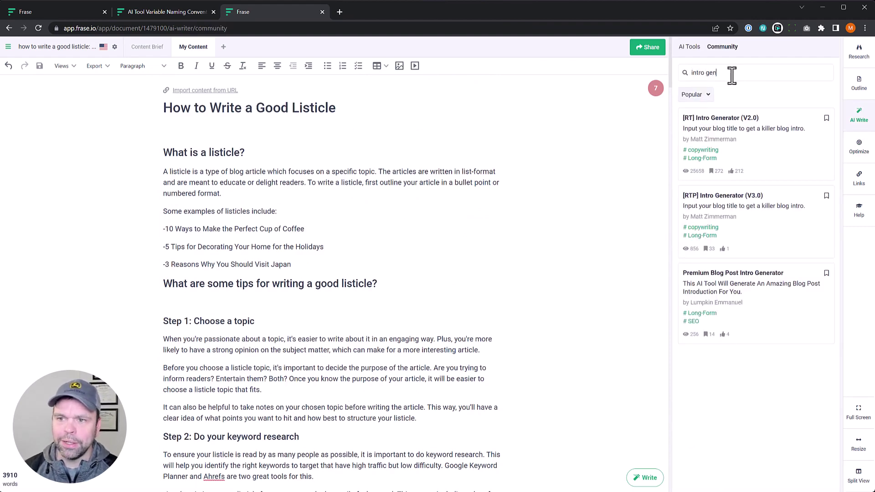
pyautogui.write('n')
pyautogui.click(719, 200)
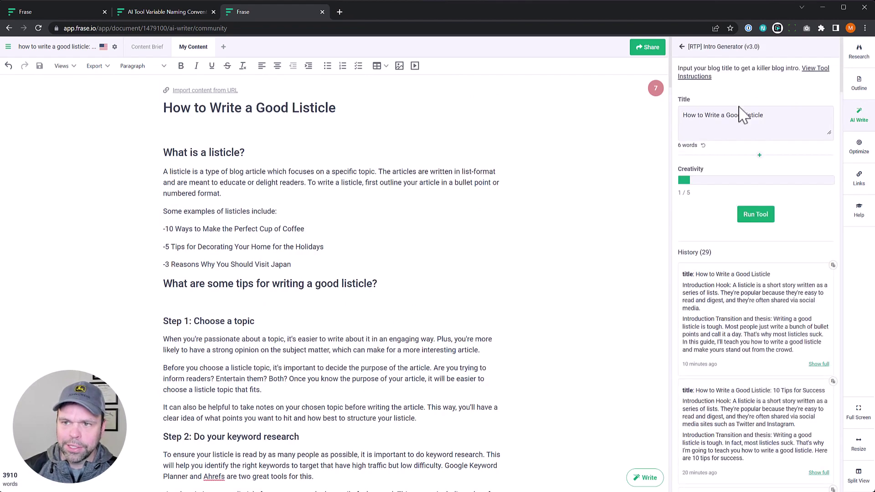
pyautogui.click(759, 214)
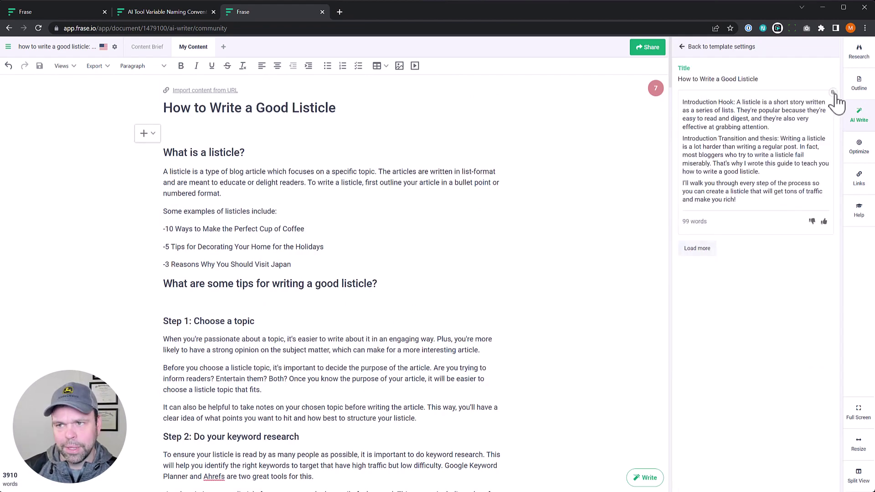
pyautogui.click(834, 93)
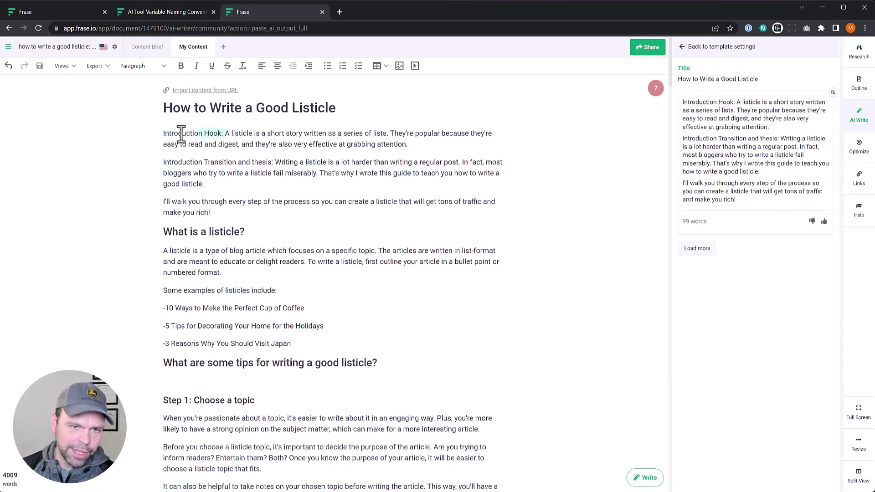
# - Delete the 'Introduction Hook' and 'Introduction Transition and thesis' labels from the intro
pyautogui.moveTo(181, 133); pyautogui.dragTo(163, 134)
pyautogui.press('BackSpace')
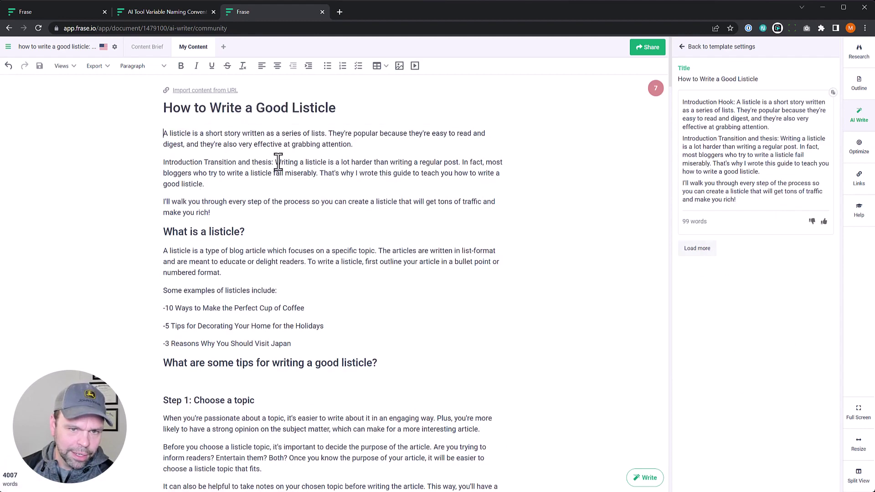
pyautogui.moveTo(275, 163); pyautogui.dragTo(163, 162)
pyautogui.press('BackSpace')
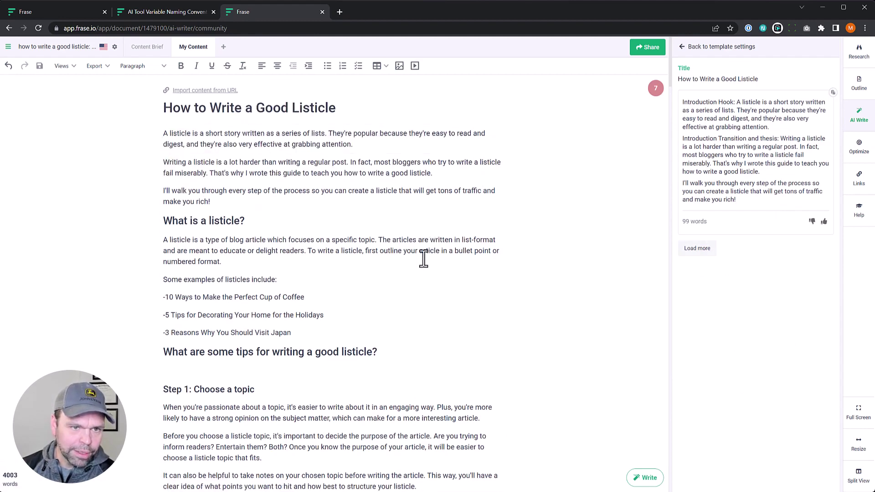
pyautogui.scroll(-2, 397, 283)
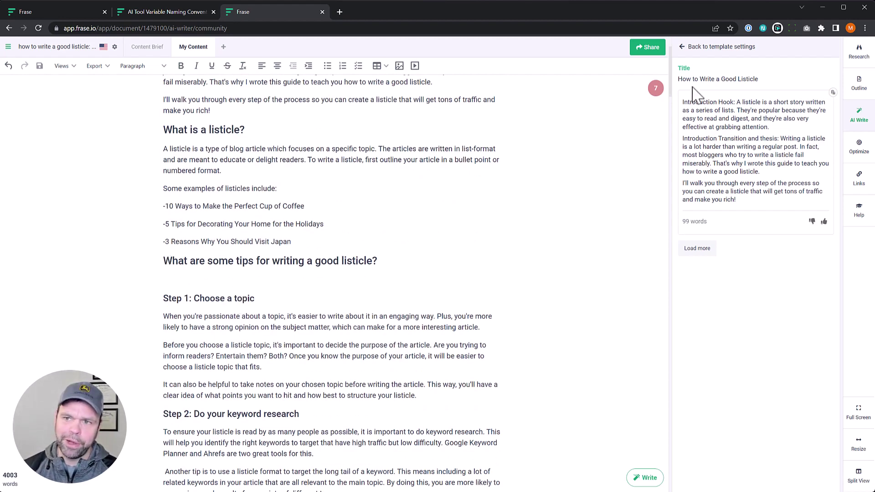
# - Search the community tools for 'blog h3' and open [RTP] Blog H3 Generator (V2.5)
pyautogui.click(683, 50)
pyautogui.click(684, 48)
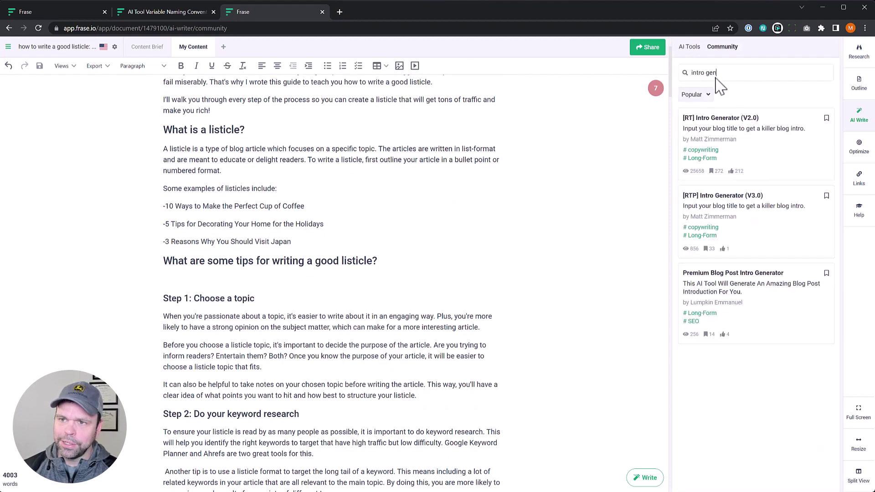
pyautogui.tripleClick(716, 74)
pyautogui.write('blog h3')
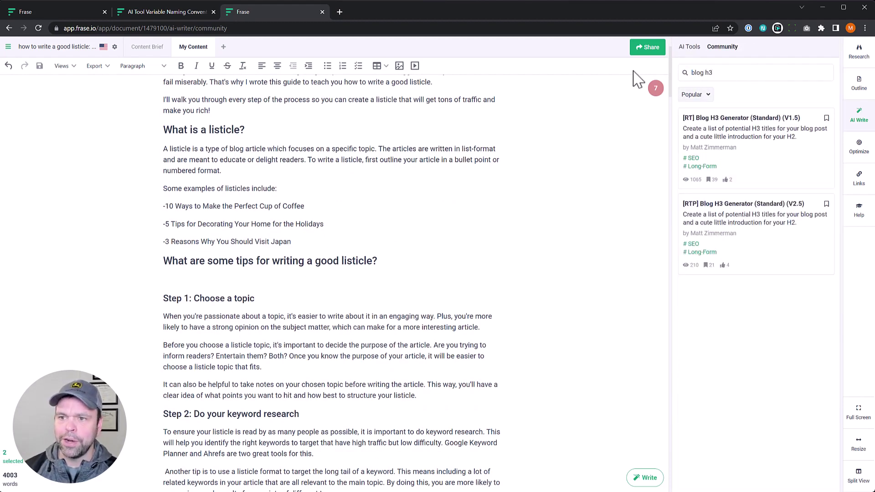
pyautogui.click(720, 210)
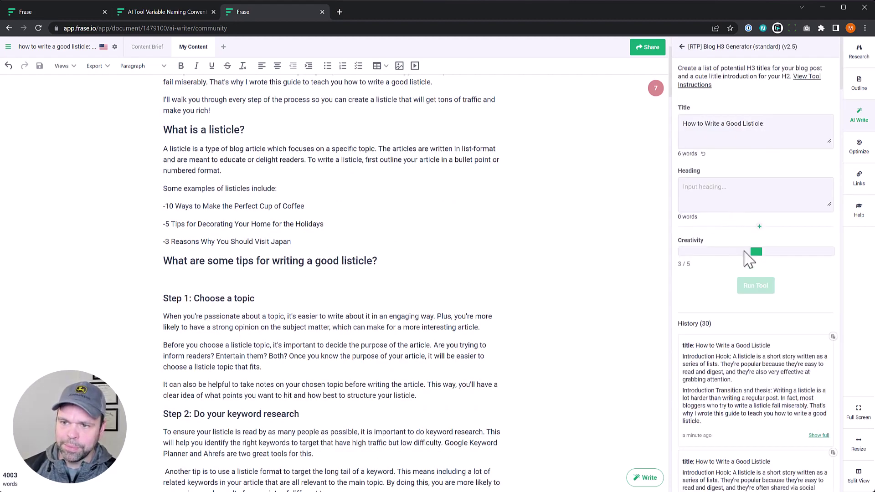
# - Generate a lead-in paragraph beneath 'What are some tips for writing a good listicle?'
pyautogui.click(206, 280)
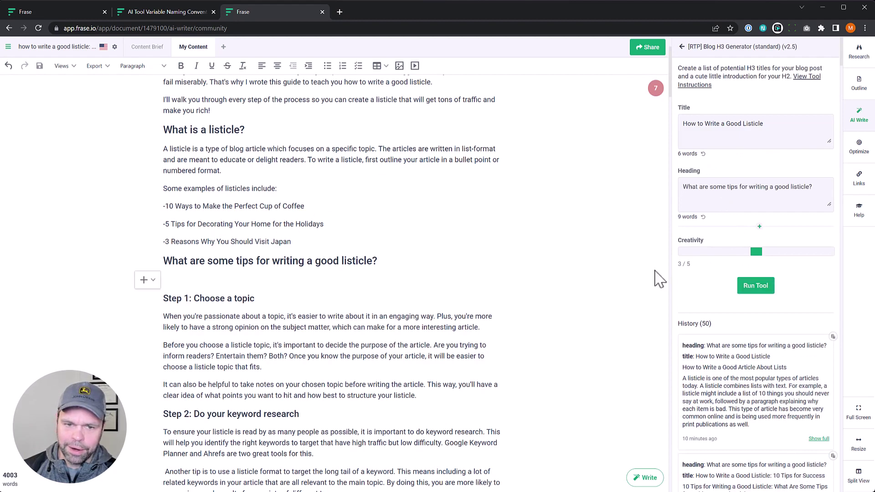
pyautogui.click(760, 290)
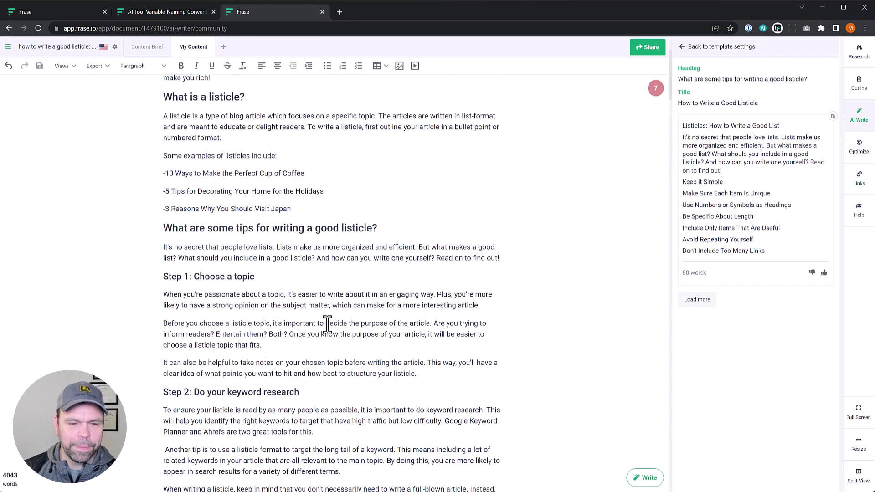
pyautogui.scroll(3, 327, 324)
pyautogui.scroll(-2, 354, 201)
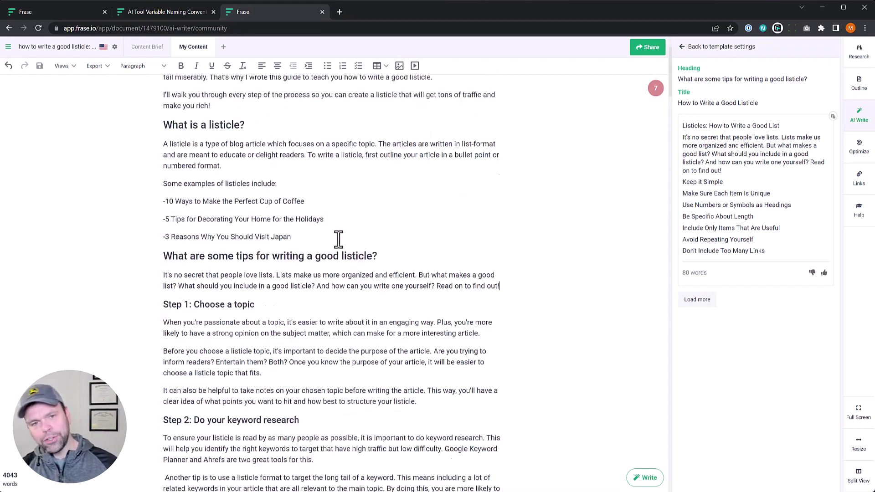
pyautogui.scroll(-5, 354, 209)
pyautogui.scroll(-10, 363, 244)
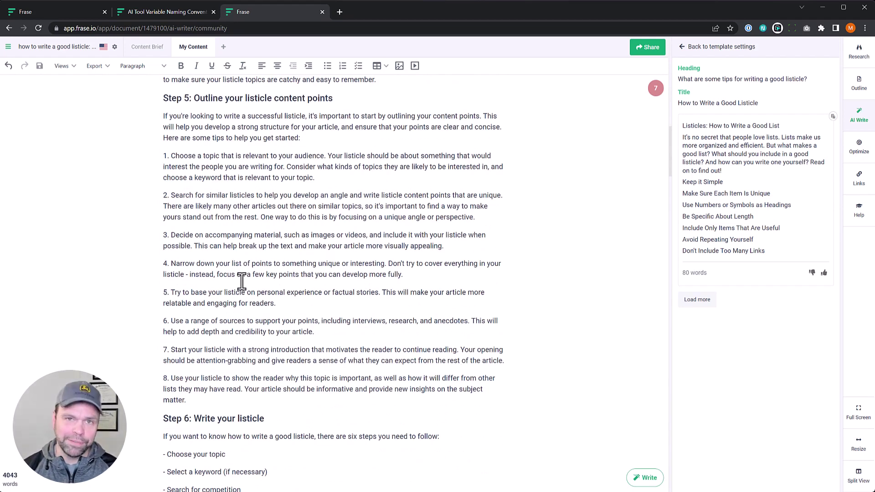
# - Read the help article's variable list, including keyword, title, introduction and heading
pyautogui.click(174, 13)
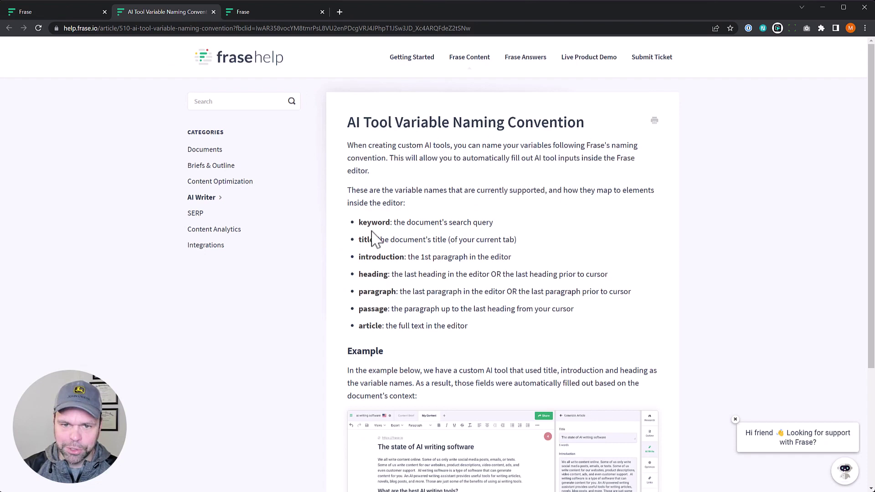
pyautogui.tripleClick(341, 230)
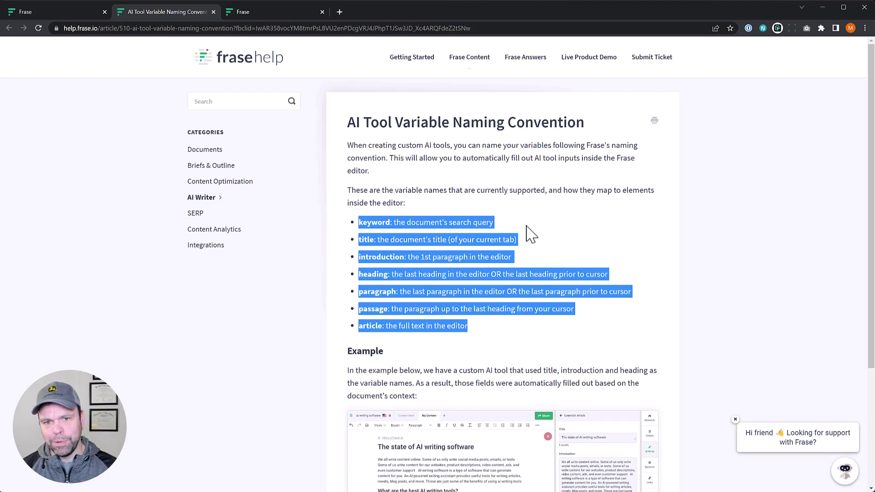
pyautogui.click(369, 225)
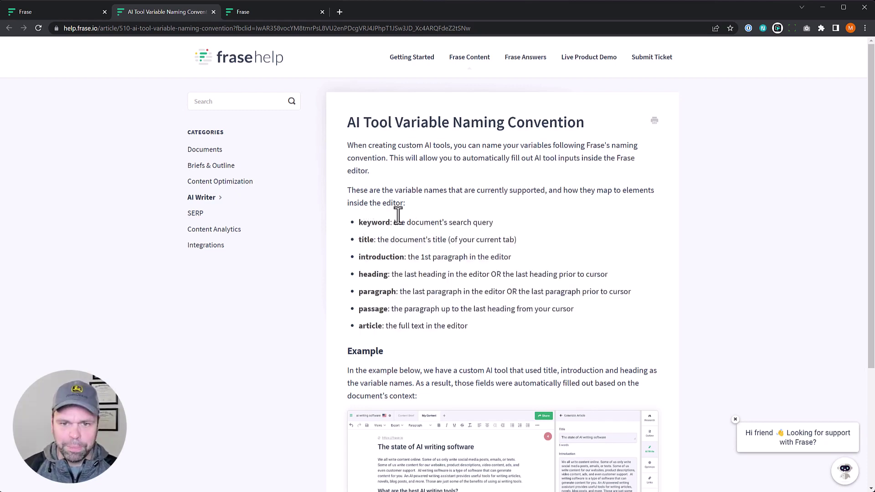
pyautogui.scroll(-2, 552, 396)
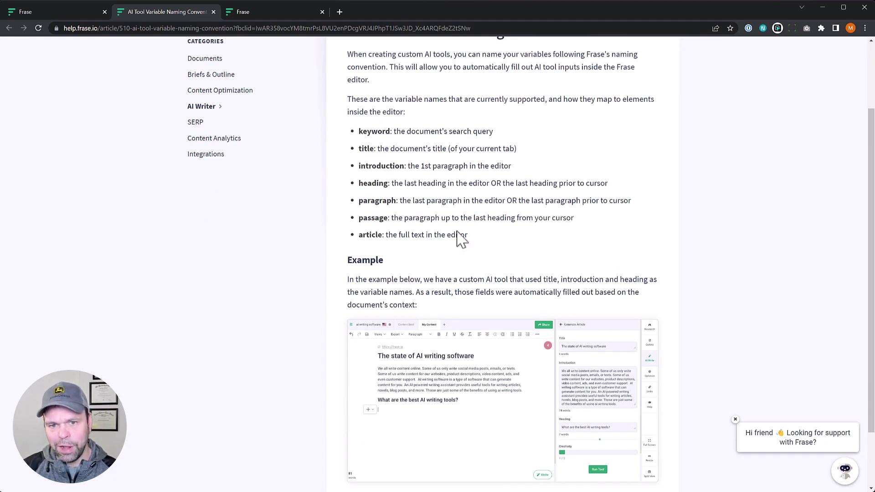
pyautogui.scroll(2, 457, 237)
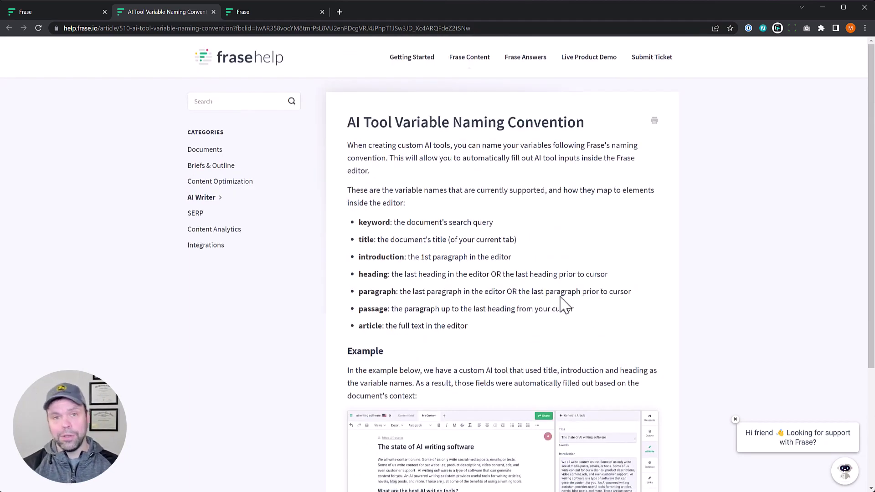